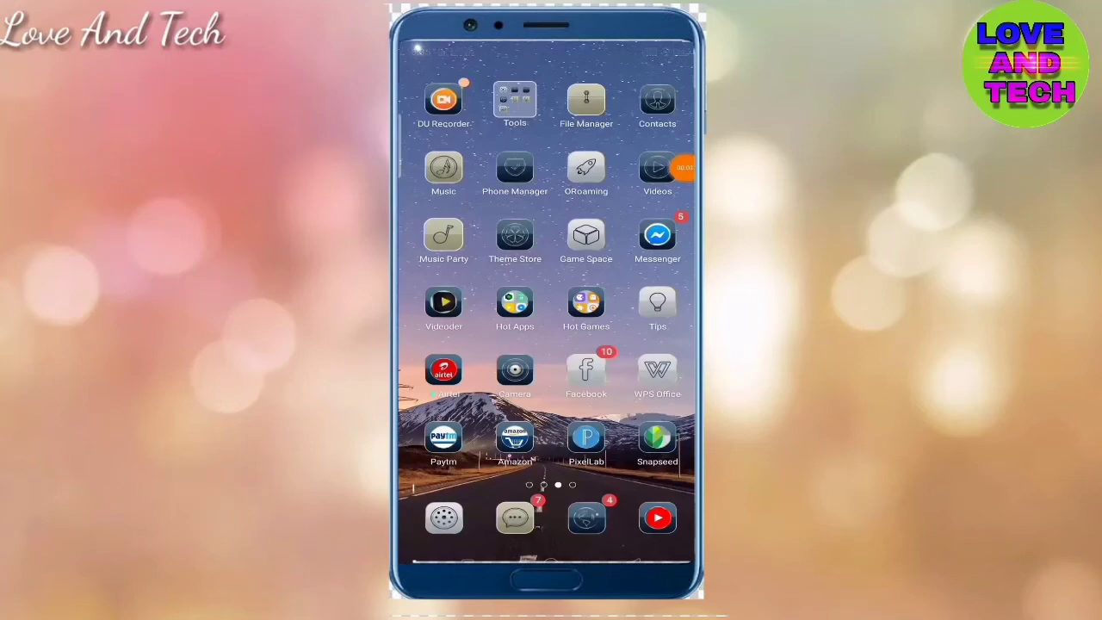
Swipe over to the next page of home-screen apps
{"action": "mouse_move", "coordinate": [637, 301]}
{"action": "left_mouse_down"}
{"action": "mouse_move", "coordinate": [465, 301]}
{"action": "mouse_move", "coordinate": [637, 302]}
{"action": "left_mouse_up"}
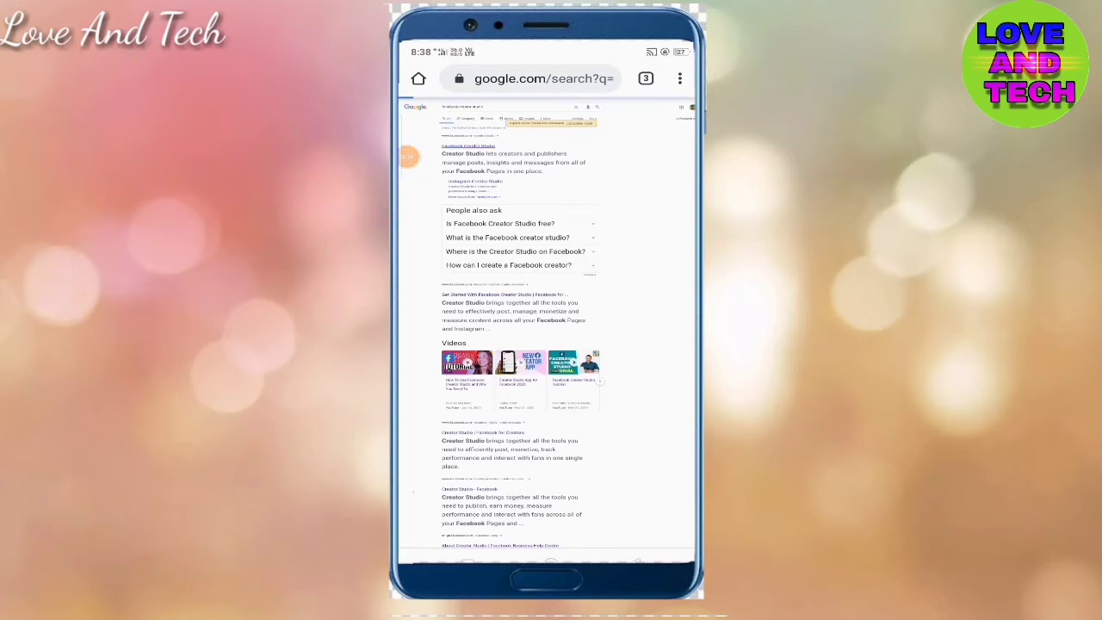
Open the business.facebook.com Creator Studio result from Google's listings
{"action": "left_click", "coordinate": [418, 156]}
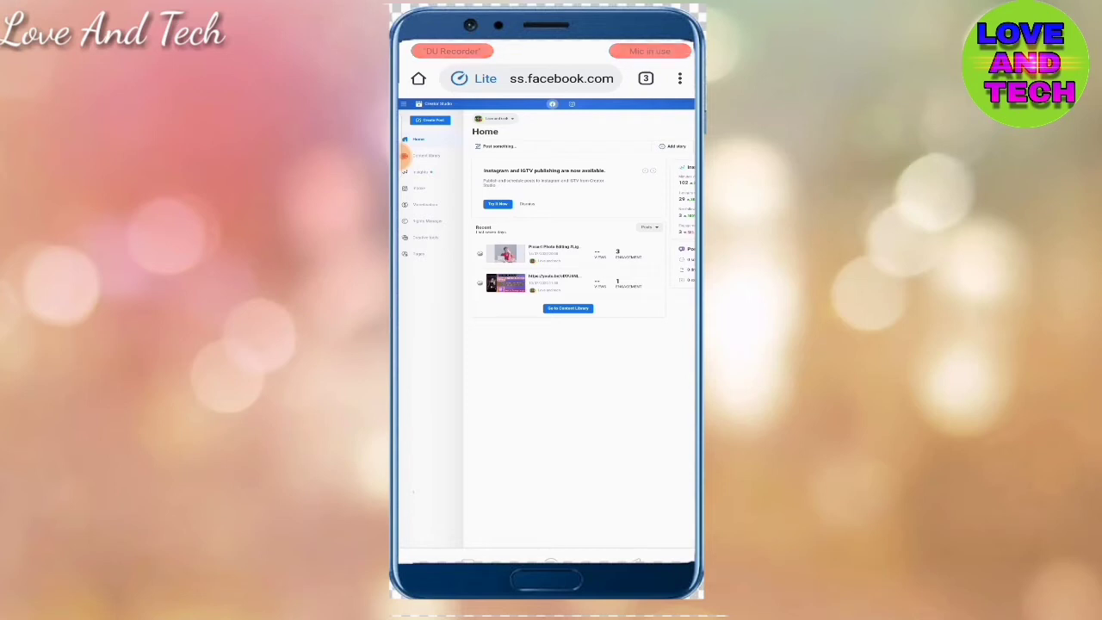
Choose the file-upload option under Upload video and load the LOVE video
{"action": "left_click_drag", "start_coordinate": [439, 155], "coordinate": [405, 155]}
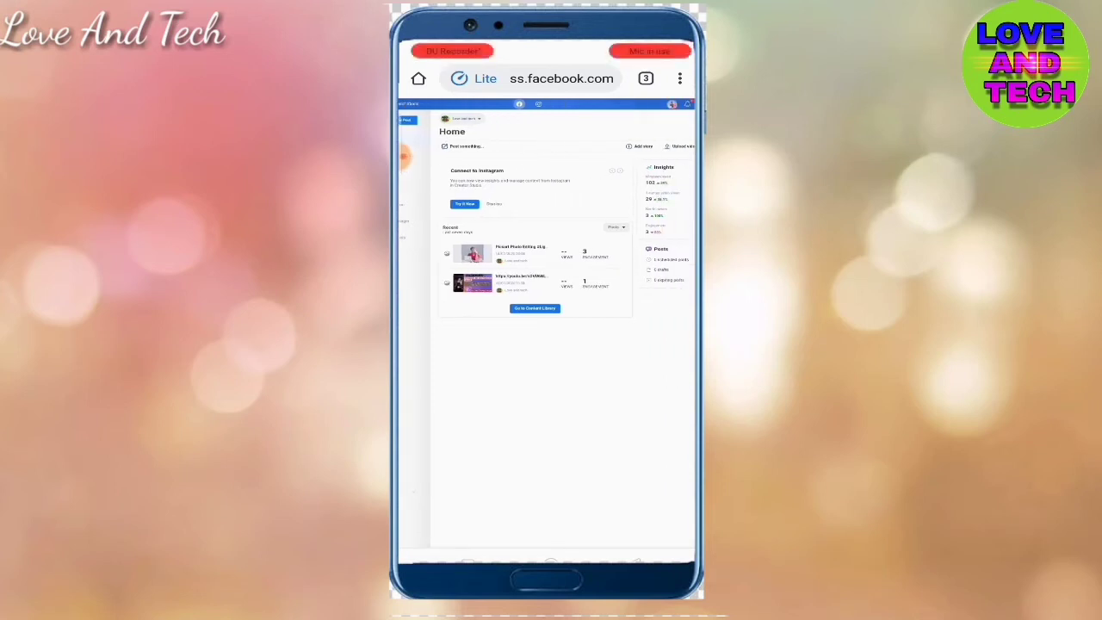
{"action": "left_click_drag", "start_coordinate": [403, 155], "coordinate": [438, 155]}
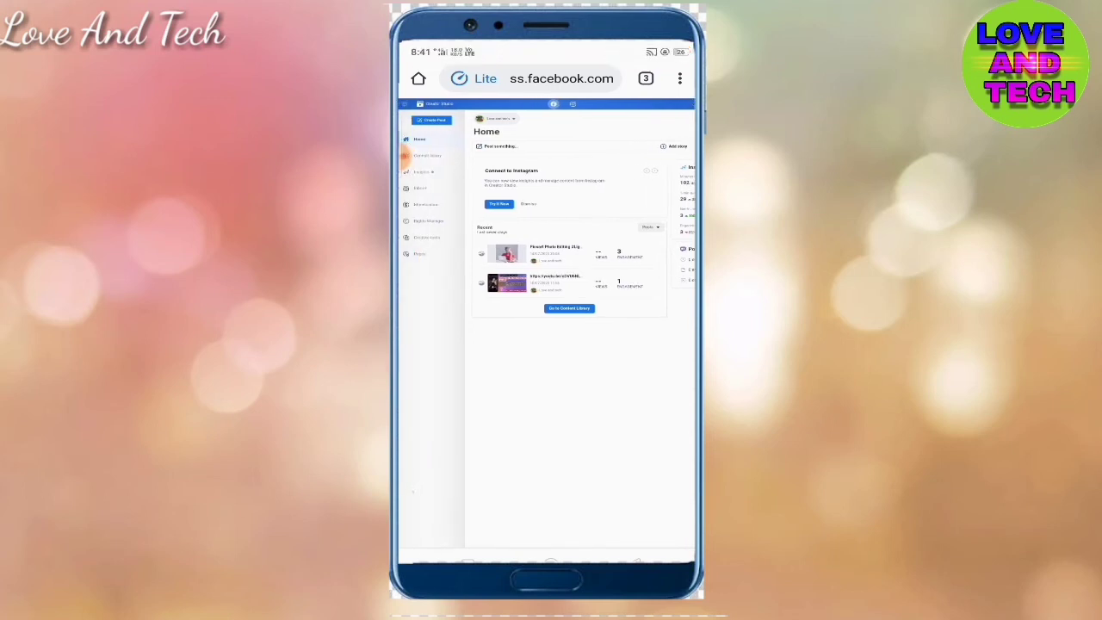
{"action": "left_click_drag", "start_coordinate": [456, 155], "coordinate": [404, 155]}
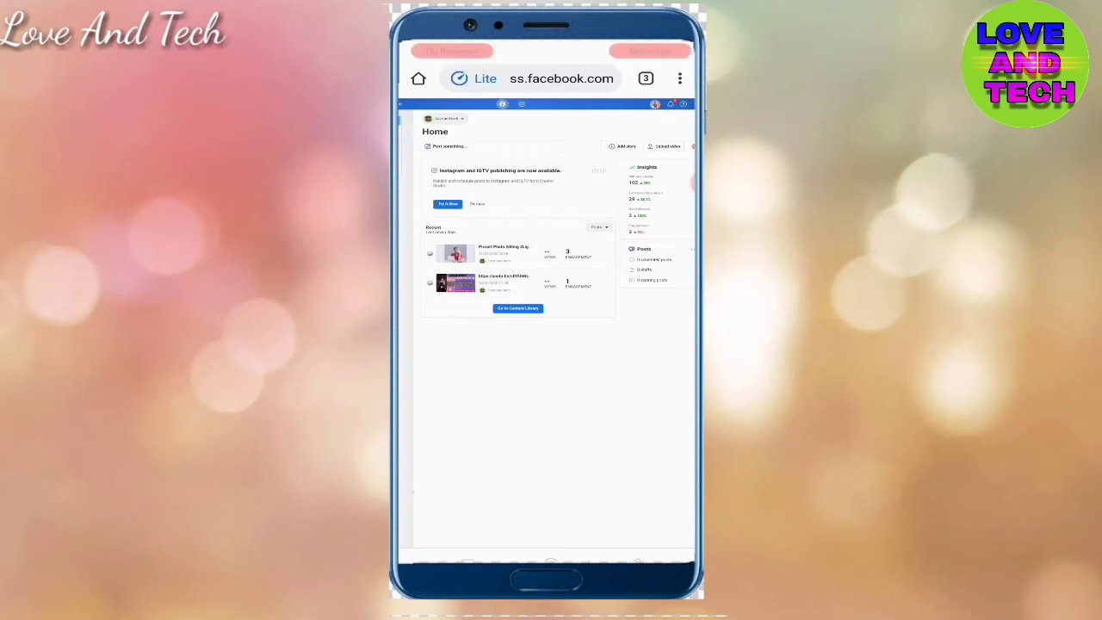
{"action": "left_click", "coordinate": [665, 145]}
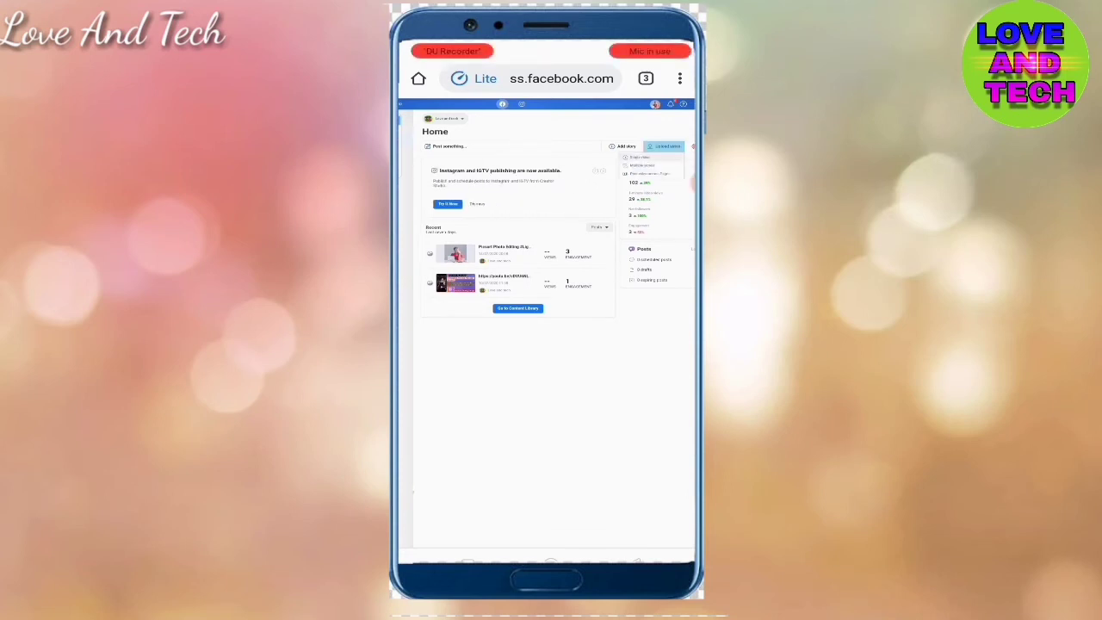
{"action": "left_click", "coordinate": [665, 145]}
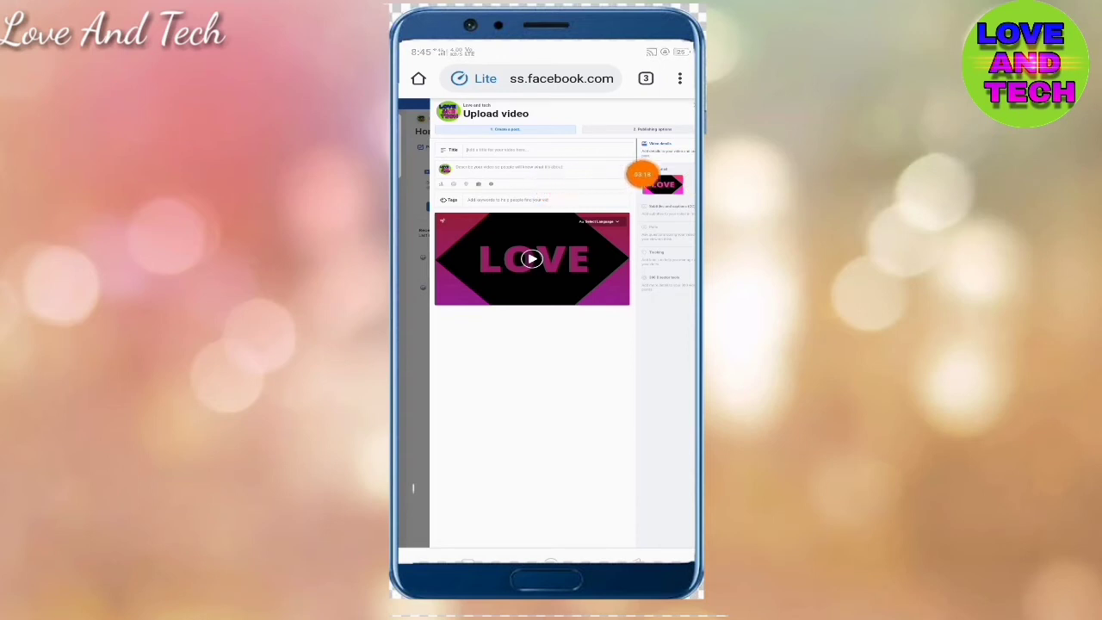
Switch the Upload video form to its Publishing options step
{"action": "left_click_drag", "start_coordinate": [605, 179], "coordinate": [685, 175]}
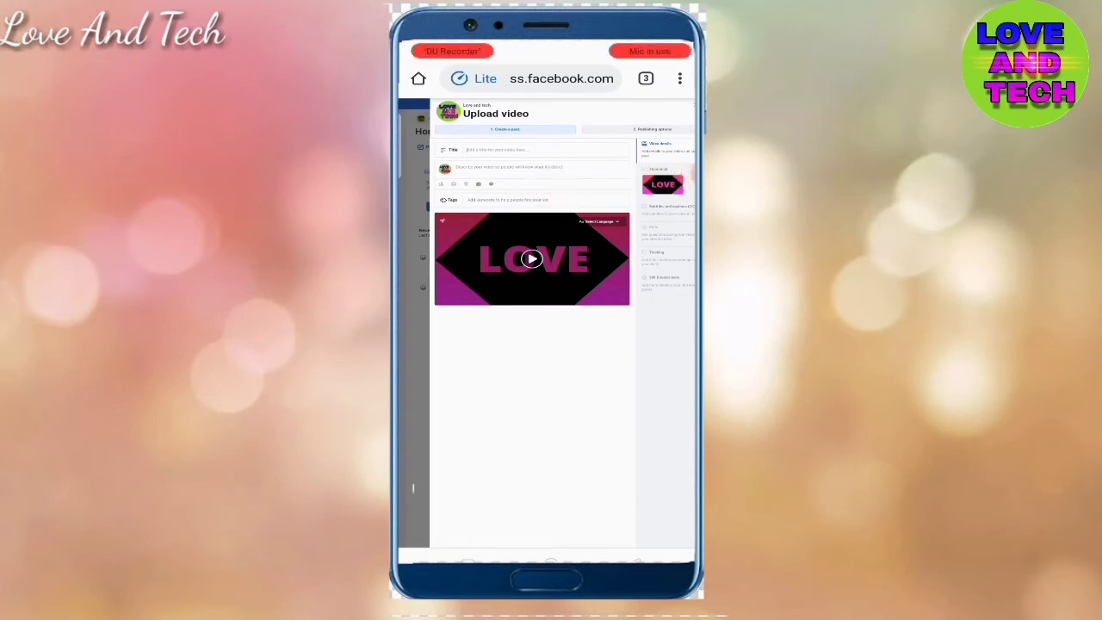
{"action": "mouse_move", "coordinate": [541, 167]}
{"action": "left_mouse_down"}
{"action": "mouse_move", "coordinate": [578, 173]}
{"action": "mouse_move", "coordinate": [498, 220]}
{"action": "mouse_move", "coordinate": [524, 215]}
{"action": "mouse_move", "coordinate": [418, 212]}
{"action": "left_mouse_up"}
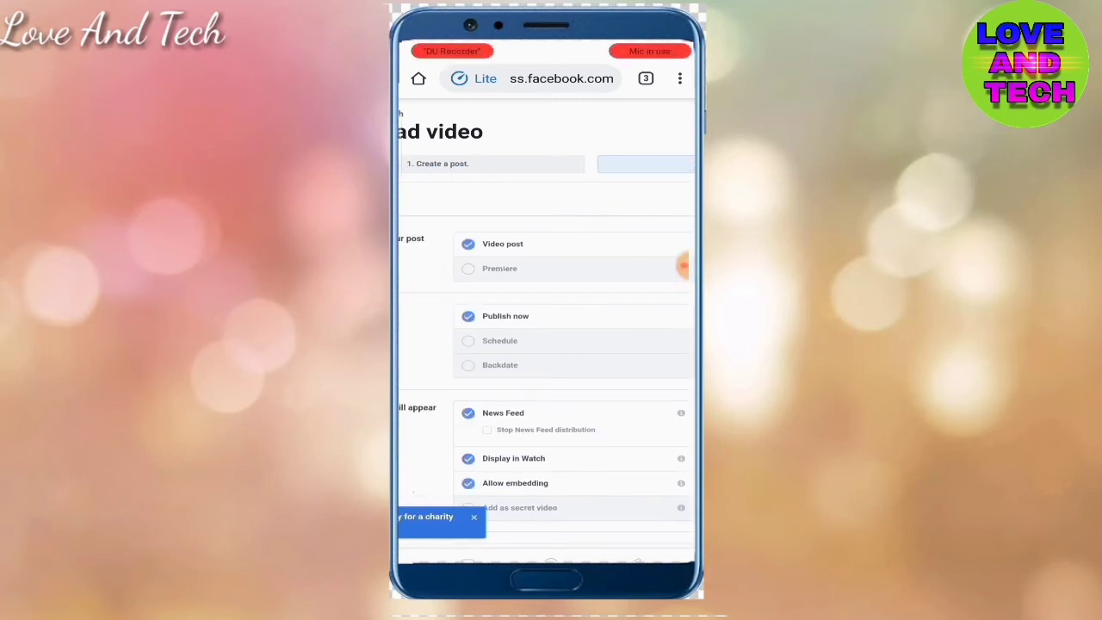
Tick Premiere and Schedule for 17/7/2020, and change the hour to 20
{"action": "left_click_drag", "start_coordinate": [689, 267], "coordinate": [416, 285]}
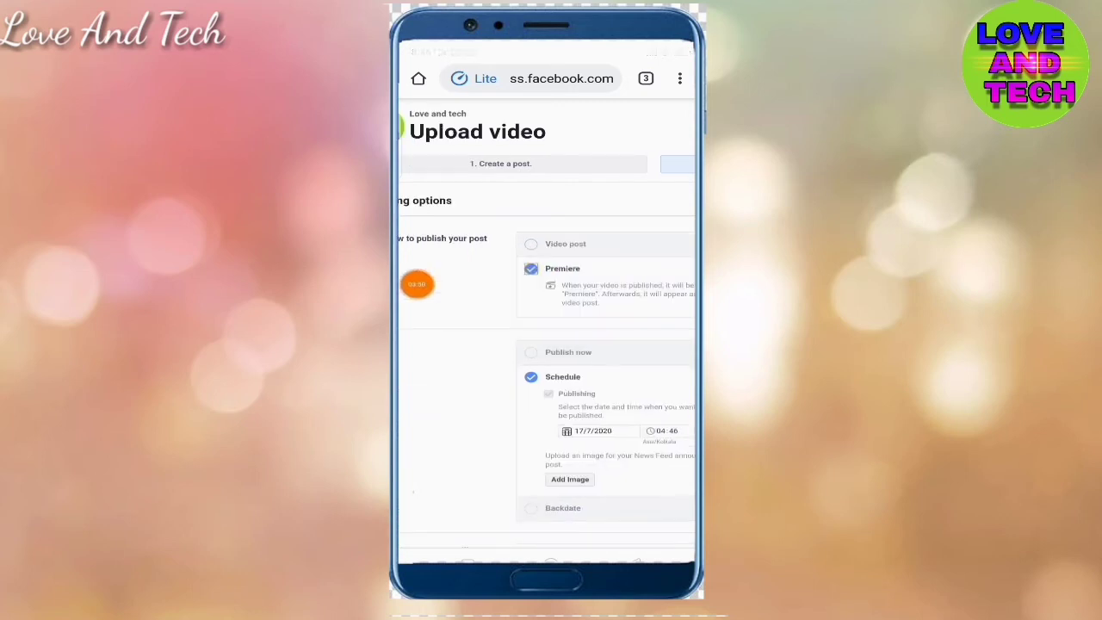
{"action": "scroll", "coordinate": [547, 345], "scroll_direction": "down", "scroll_amount": 2}
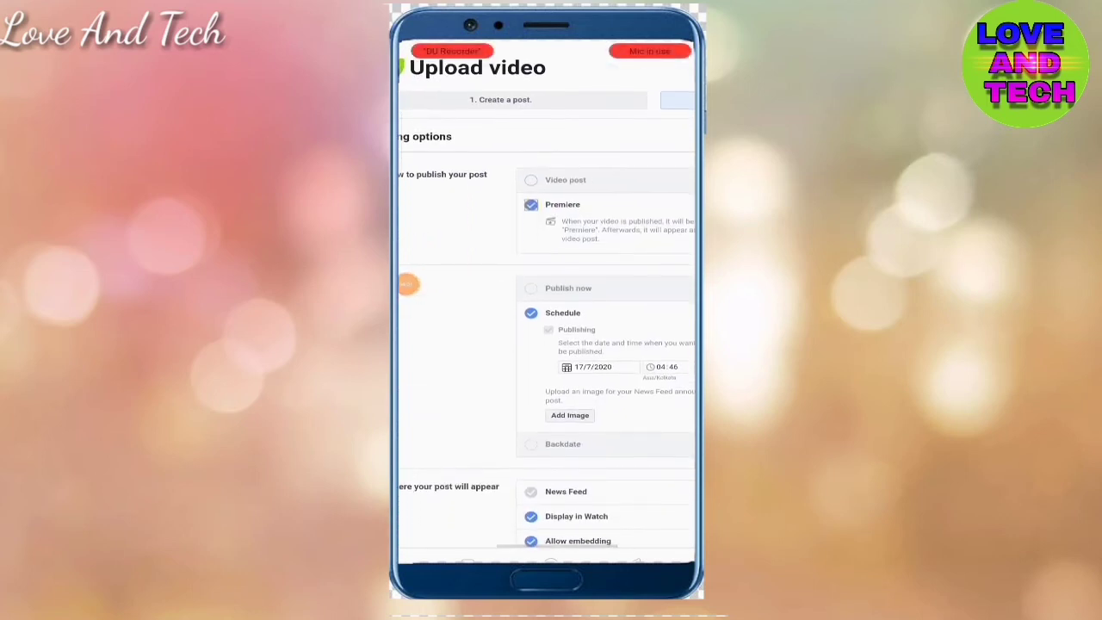
{"action": "scroll", "coordinate": [546, 320], "scroll_direction": "right", "scroll_amount": 1}
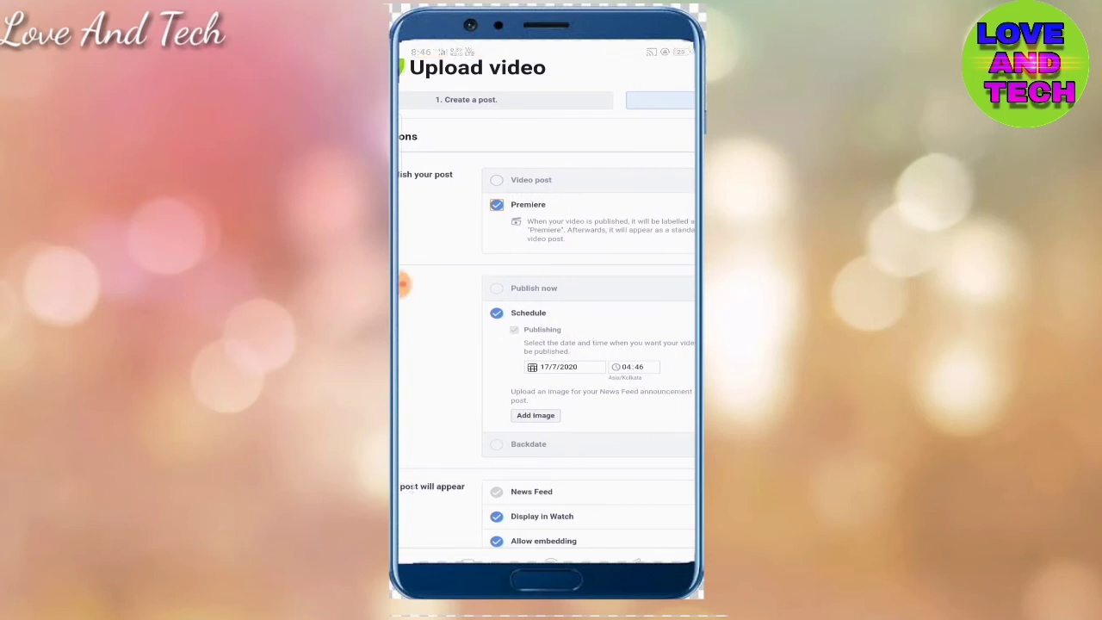
{"action": "left_click_drag", "start_coordinate": [403, 284], "coordinate": [573, 300]}
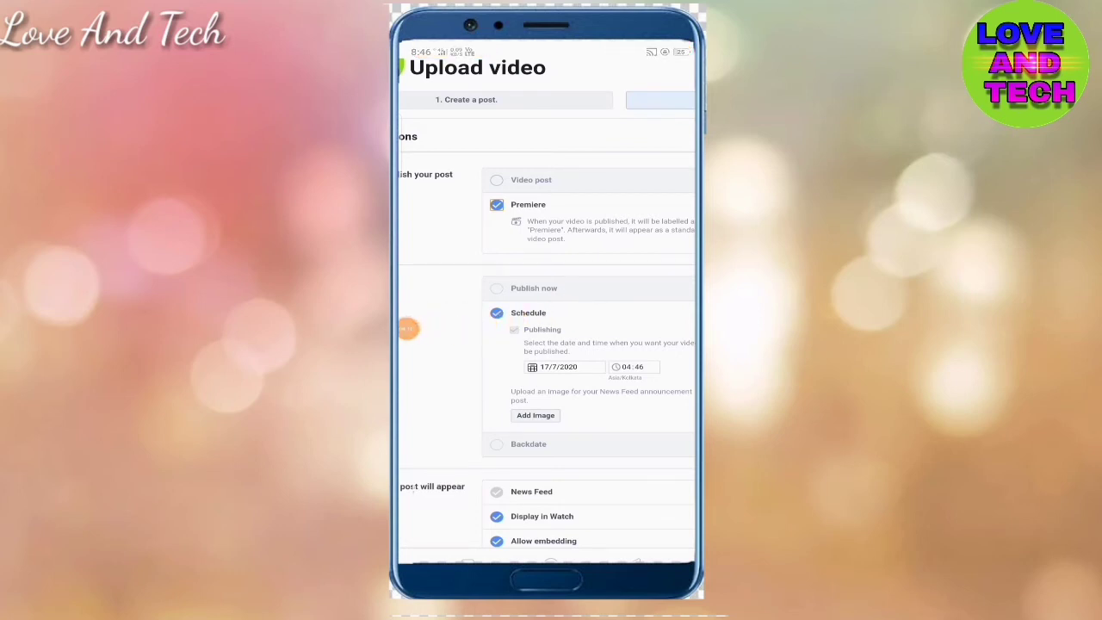
{"action": "left_click_drag", "start_coordinate": [408, 328], "coordinate": [683, 395]}
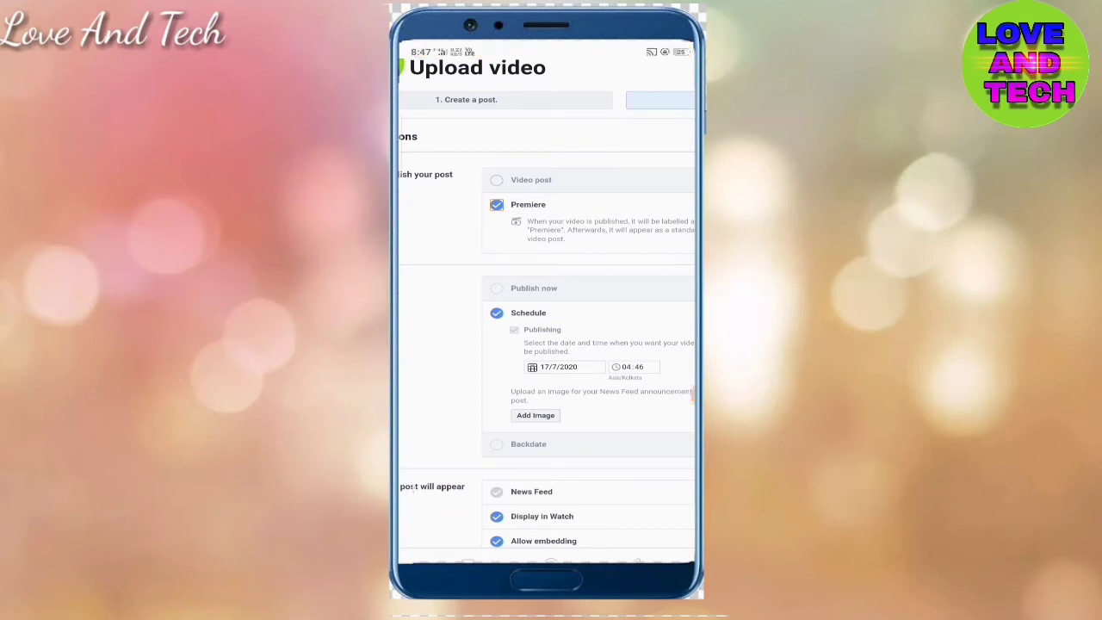
{"action": "left_click_drag", "start_coordinate": [693, 394], "coordinate": [628, 393]}
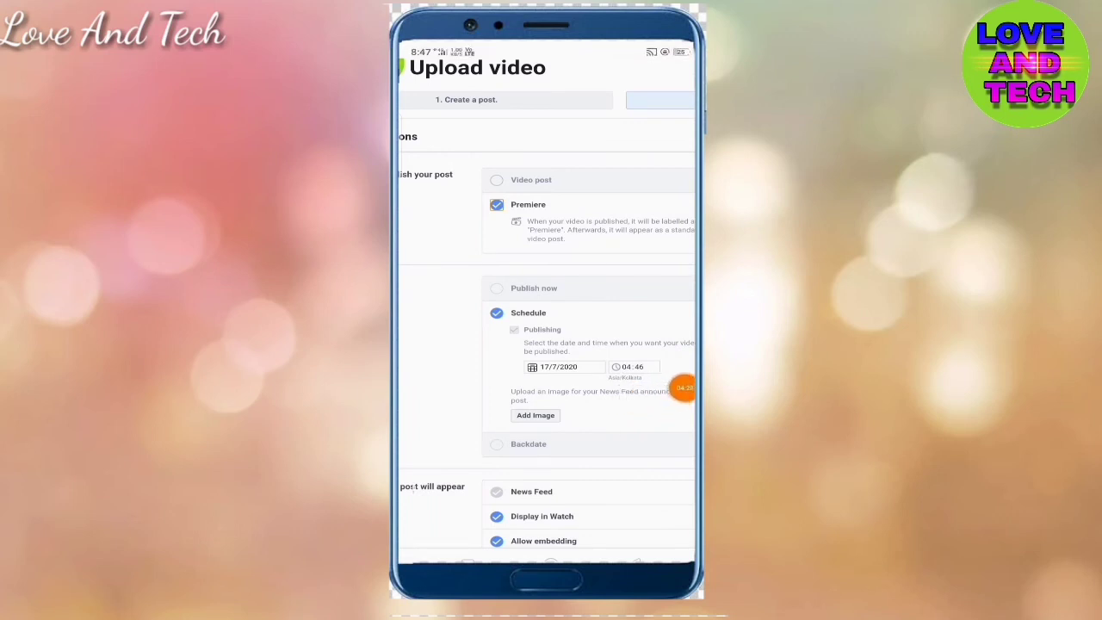
{"action": "scroll", "coordinate": [547, 301], "scroll_direction": "down", "scroll_amount": 3}
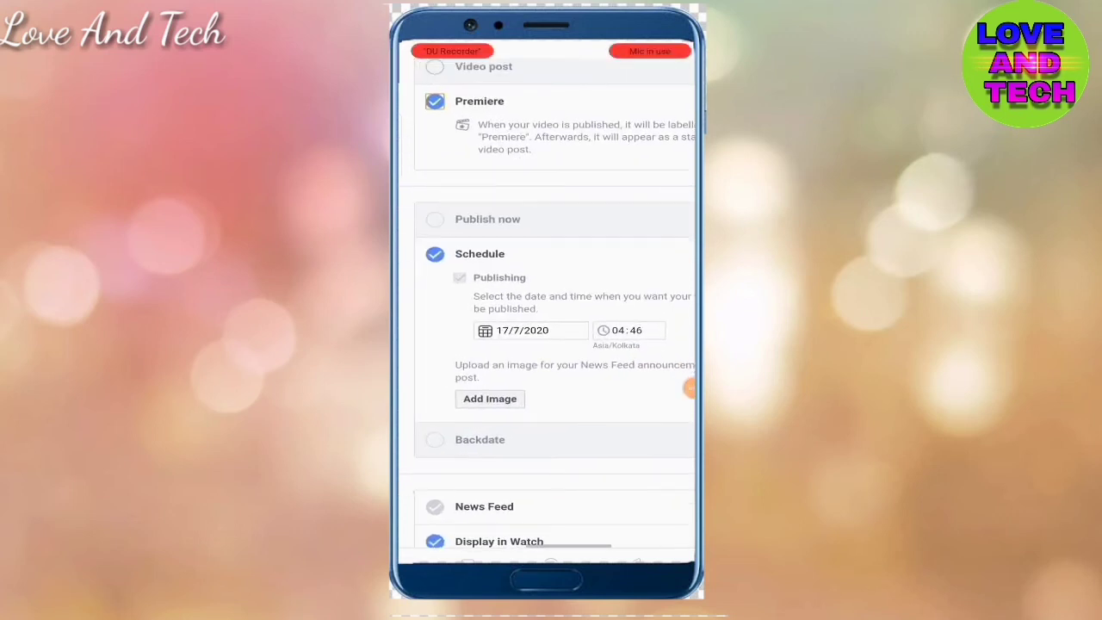
{"action": "left_click", "coordinate": [622, 330]}
{"action": "type", "text": "2"}
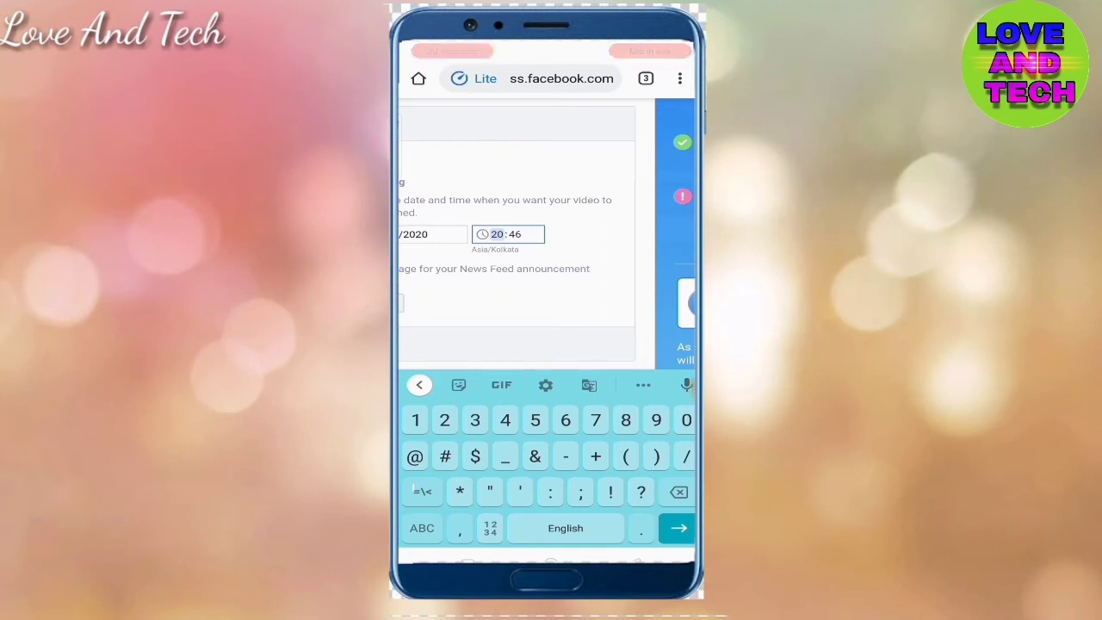
Change the scheduled minutes to 58, making the Premiere time 20:58
{"action": "key", "text": "Escape"}
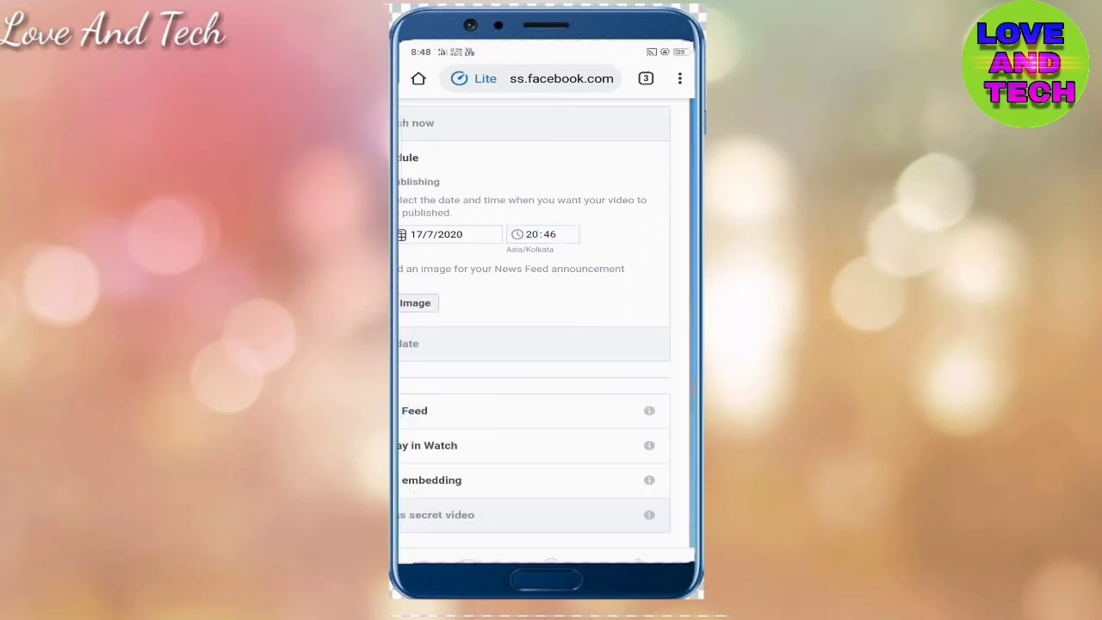
{"action": "left_click", "coordinate": [548, 234]}
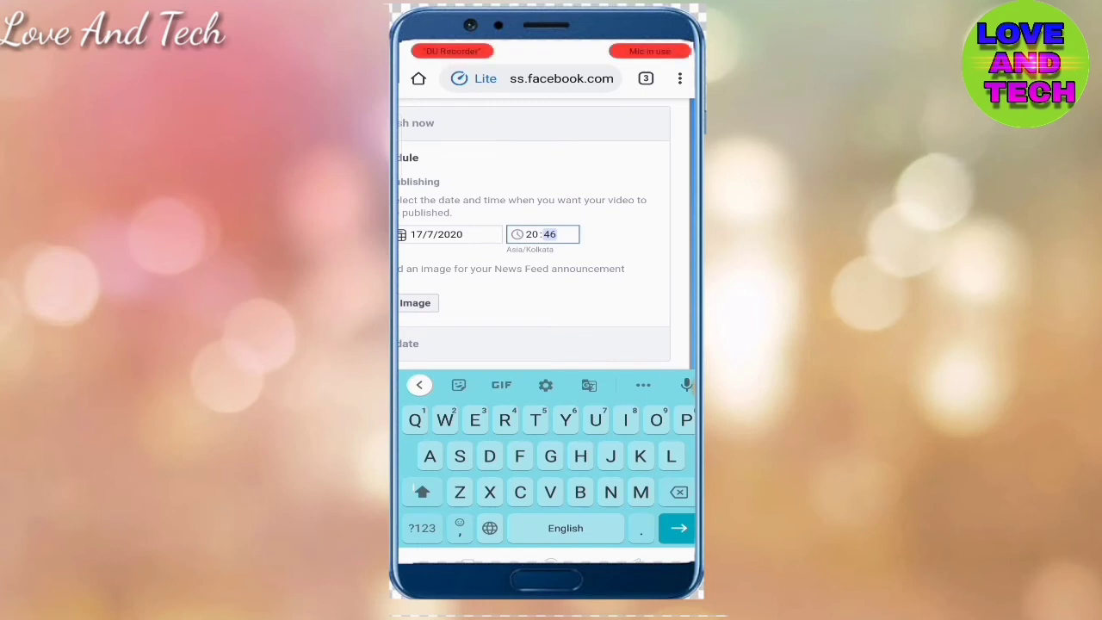
{"action": "left_click", "coordinate": [422, 528]}
{"action": "type", "text": "58"}
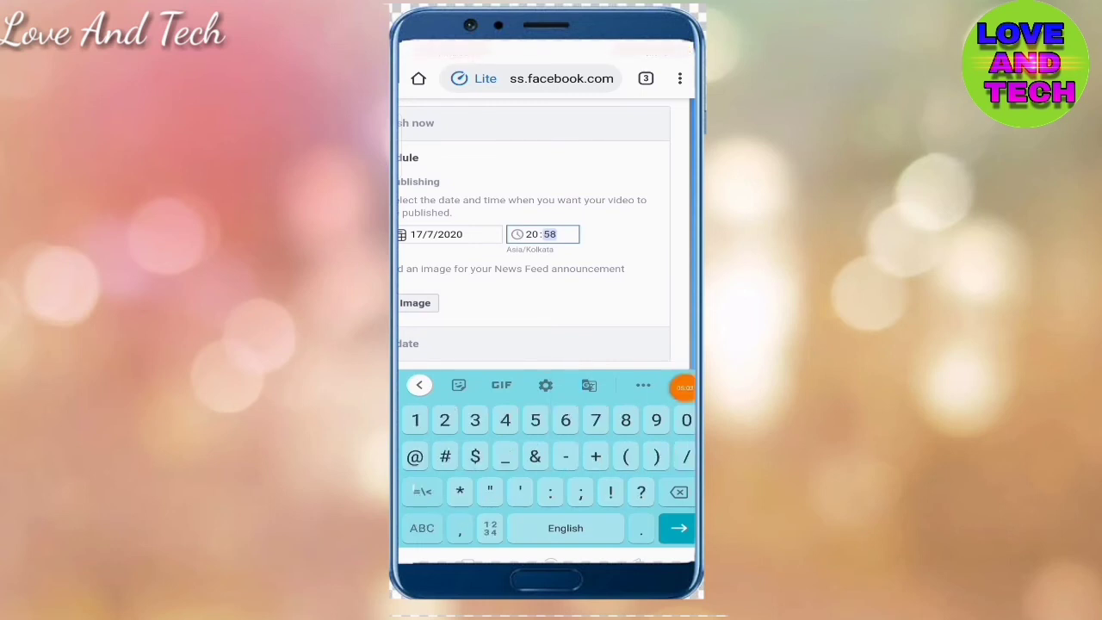
{"action": "scroll", "coordinate": [547, 233], "scroll_direction": "left", "scroll_amount": 1}
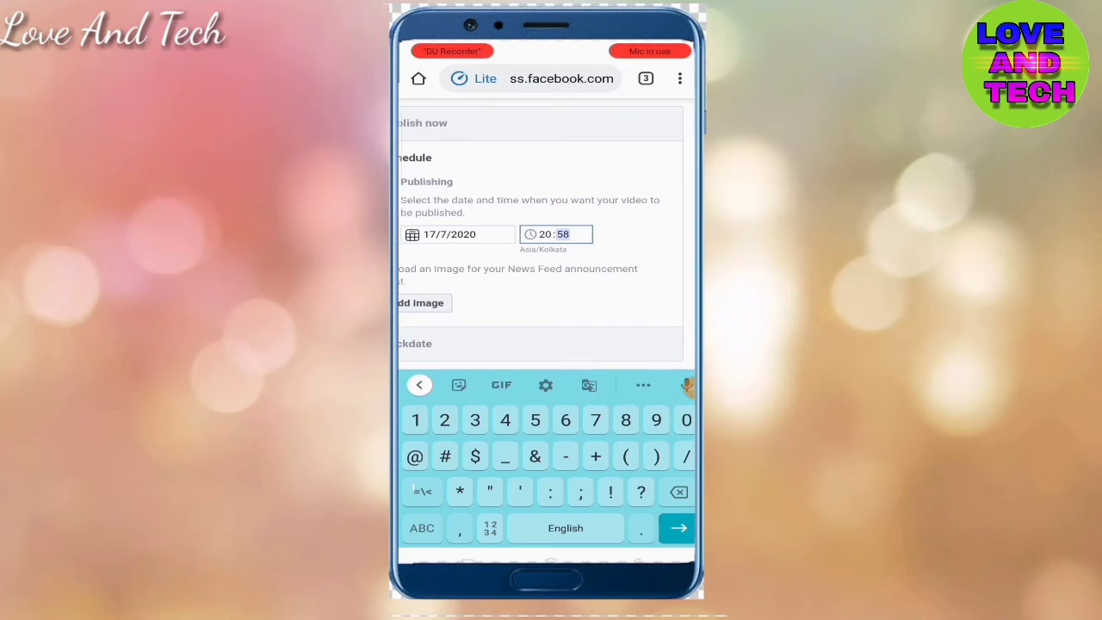
{"action": "key", "text": "Escape"}
{"action": "scroll", "coordinate": [546, 327], "scroll_direction": "left", "scroll_amount": 3}
{"action": "mouse_move", "coordinate": [690, 389]}
{"action": "left_mouse_down"}
{"action": "mouse_move", "coordinate": [490, 328]}
{"action": "mouse_move", "coordinate": [630, 326]}
{"action": "left_mouse_up"}
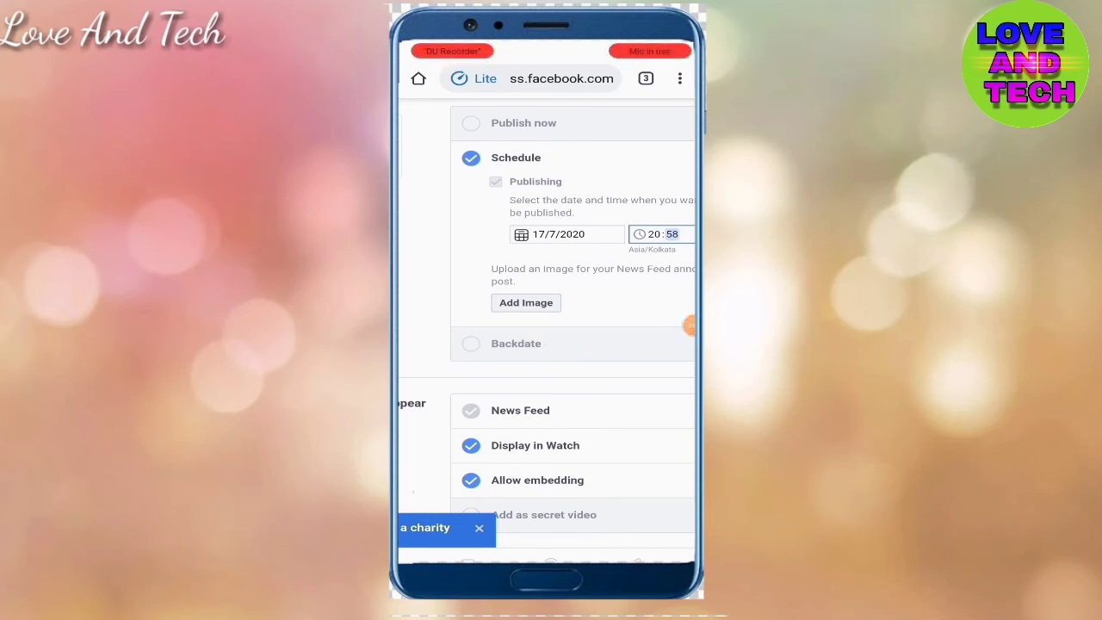
{"action": "scroll", "coordinate": [547, 327], "scroll_direction": "down", "scroll_amount": 5}
{"action": "scroll", "coordinate": [547, 328], "scroll_direction": "right", "scroll_amount": 1}
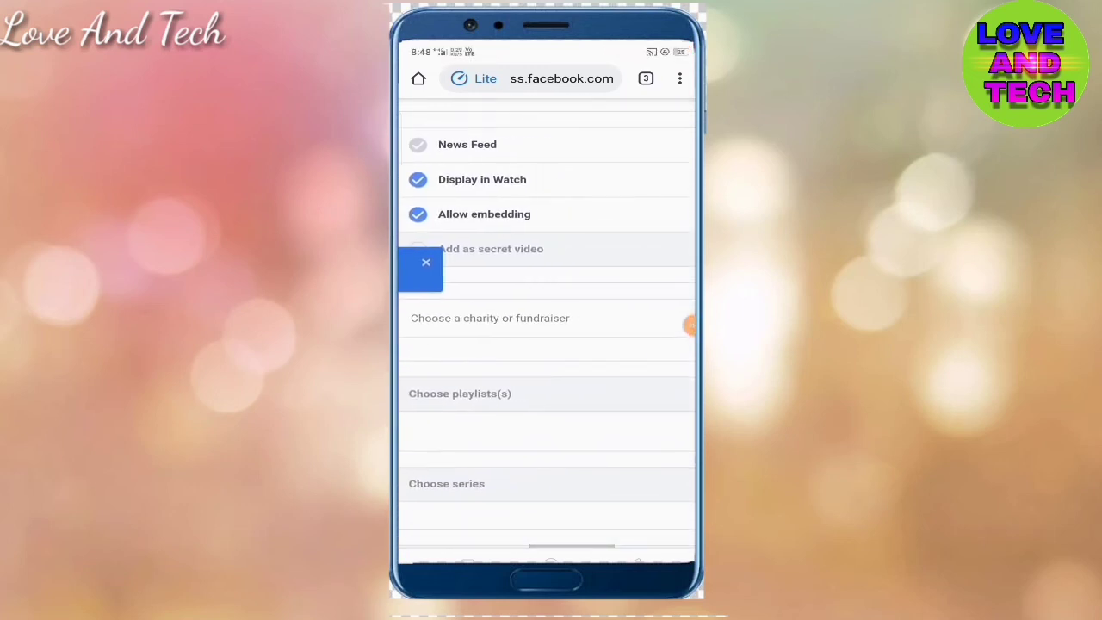
{"action": "scroll", "coordinate": [547, 327], "scroll_direction": "down", "scroll_amount": 5}
{"action": "scroll", "coordinate": [547, 327], "scroll_direction": "down", "scroll_amount": 10}
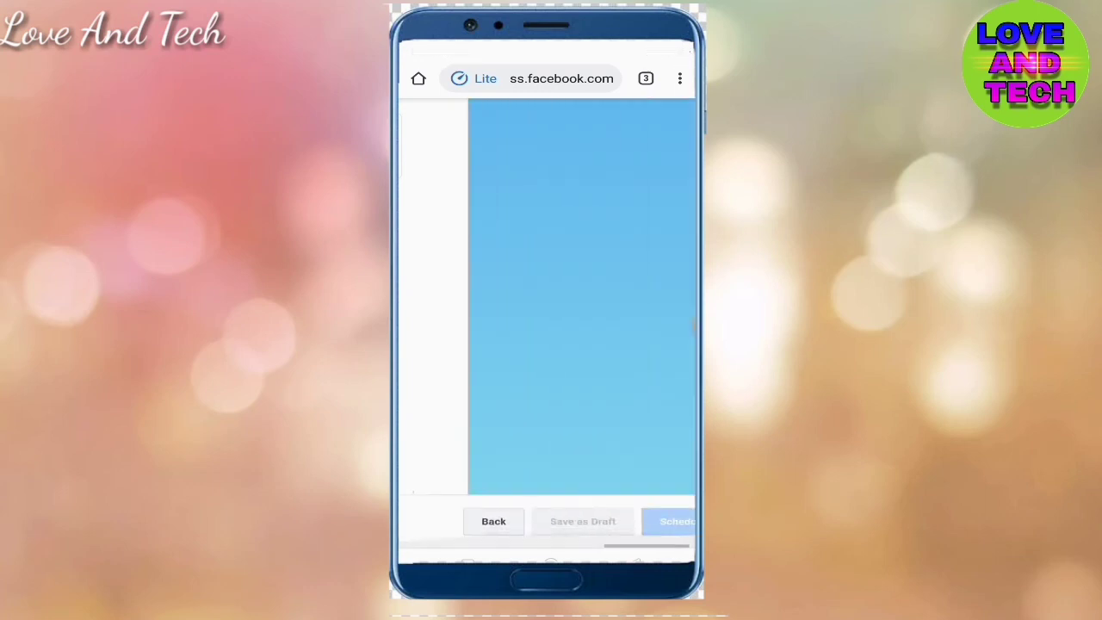
{"action": "scroll", "coordinate": [546, 327], "scroll_direction": "right", "scroll_amount": 1}
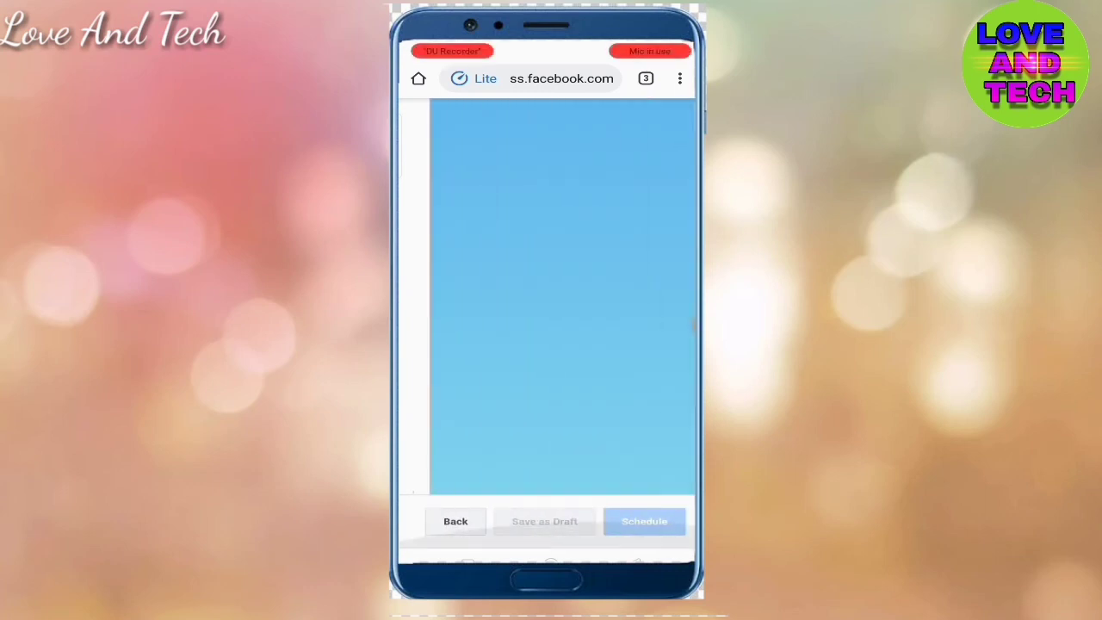
{"action": "scroll", "coordinate": [547, 328], "scroll_direction": "left", "scroll_amount": 1}
{"action": "scroll", "coordinate": [547, 327], "scroll_direction": "left", "scroll_amount": 1}
{"action": "scroll", "coordinate": [547, 328], "scroll_direction": "left", "scroll_amount": 2}
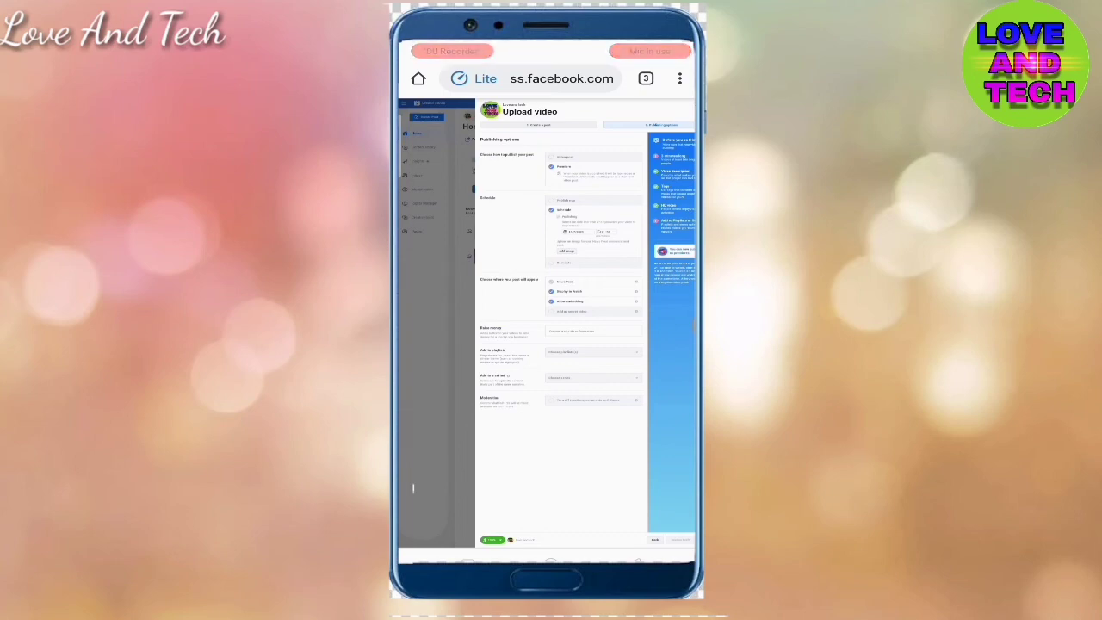
Schedule the Premiere for 17/7/2020 at 20:58 with the blue Schedule button
{"action": "scroll", "coordinate": [547, 344], "scroll_direction": "down", "scroll_amount": 5}
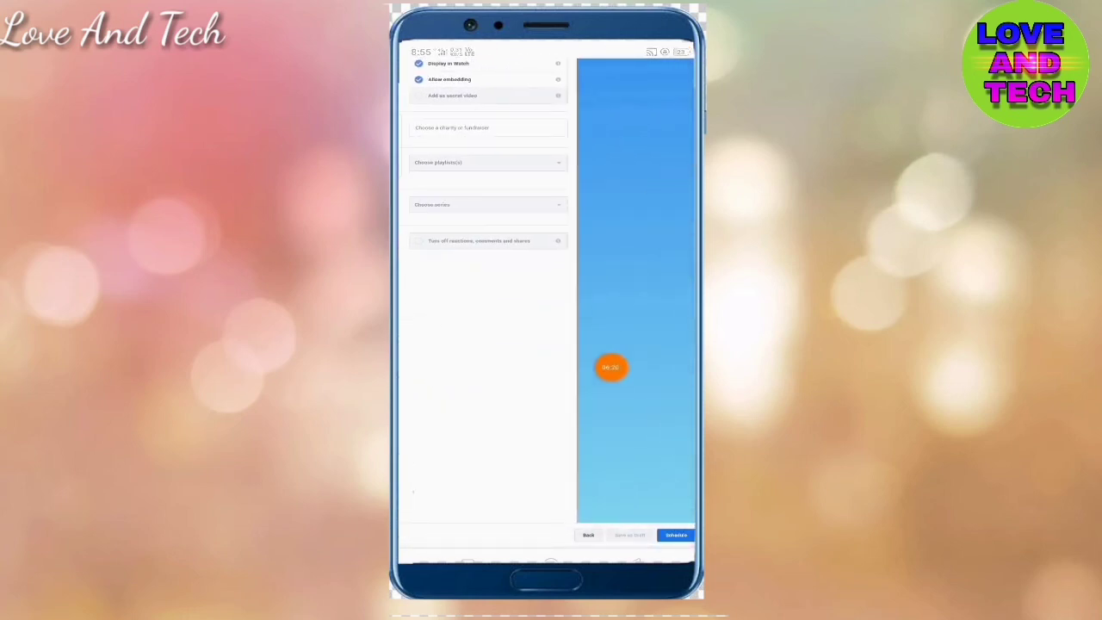
{"action": "left_click", "coordinate": [676, 535]}
{"action": "left_click", "coordinate": [683, 361]}
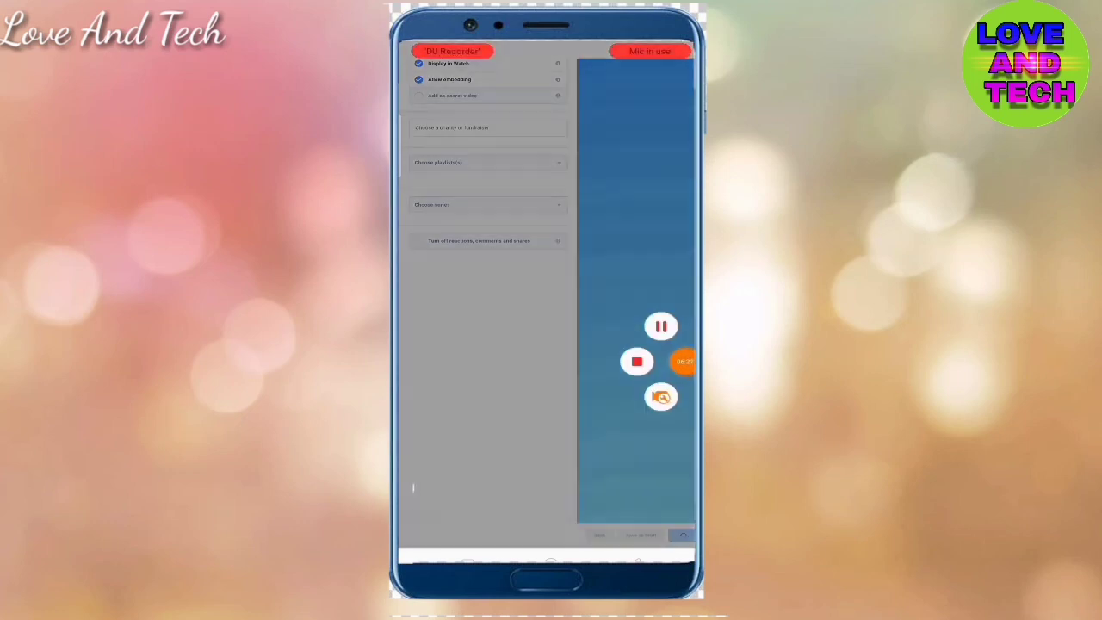